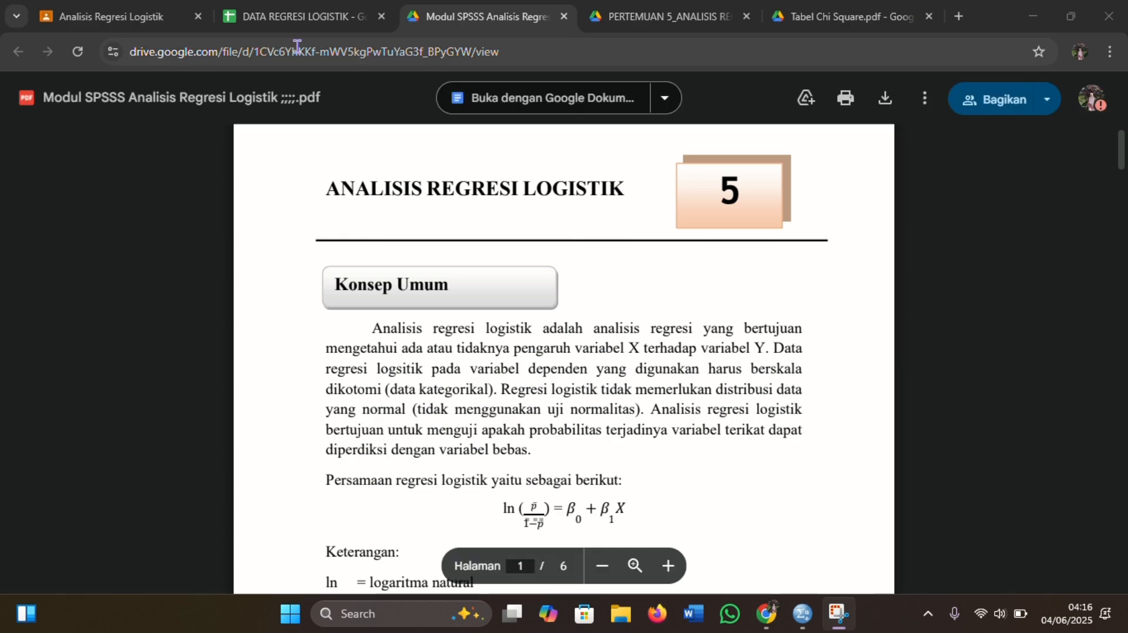
Switch to the DATA REGRESI LOGISTIK spreadsheet, clear the range selection and review the column headings, data and research title
{"action": "left_click", "coordinate": [292, 17]}
{"action": "scroll", "coordinate": [503, 303], "scroll_direction": "up", "scroll_amount": 4}
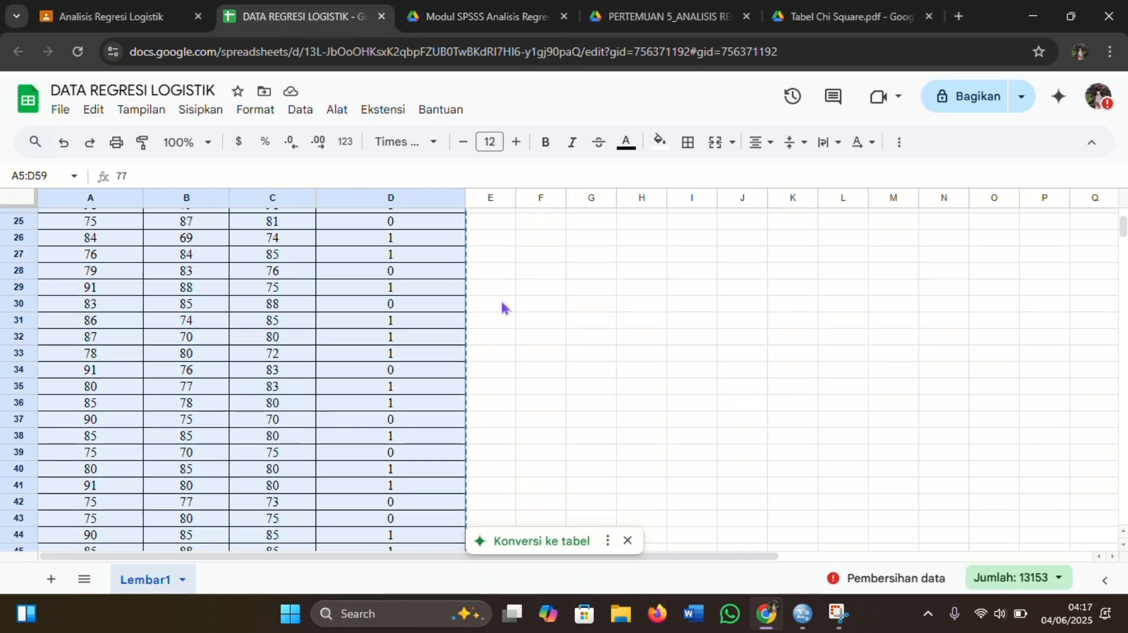
{"action": "left_click", "coordinate": [503, 303]}
{"action": "scroll", "coordinate": [503, 303], "scroll_direction": "up", "scroll_amount": 2}
{"action": "scroll", "coordinate": [502, 303], "scroll_direction": "up", "scroll_amount": 5}
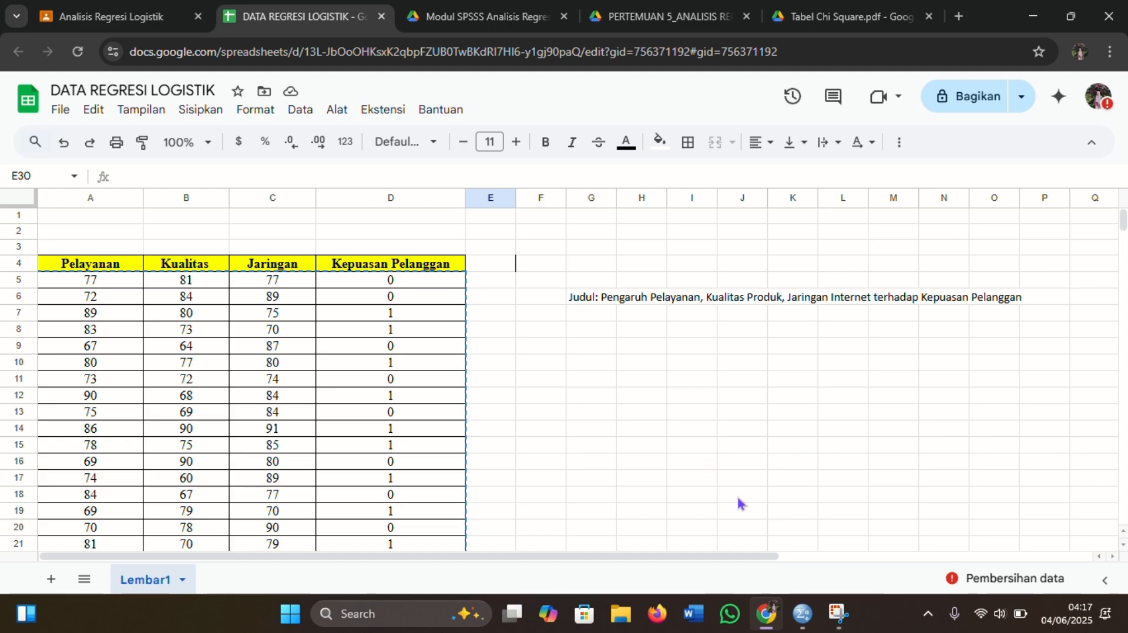
Switch to SPSS and check the value labels defined for the Kepuasan Pelanggan variable Y
{"action": "left_click", "coordinate": [802, 614]}
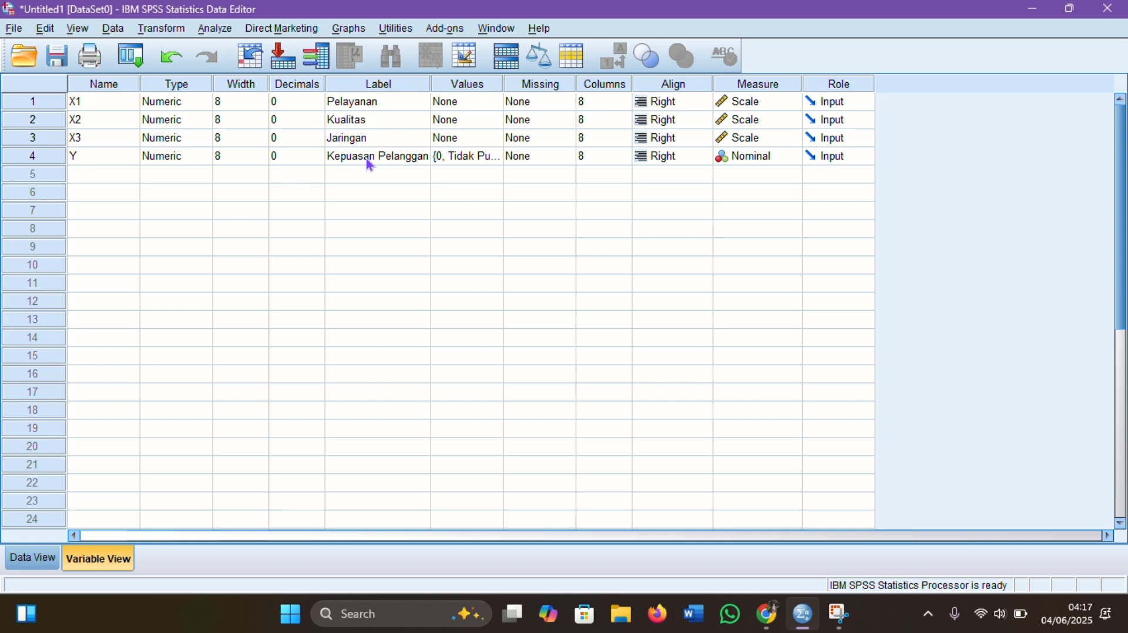
{"action": "left_click", "coordinate": [443, 168]}
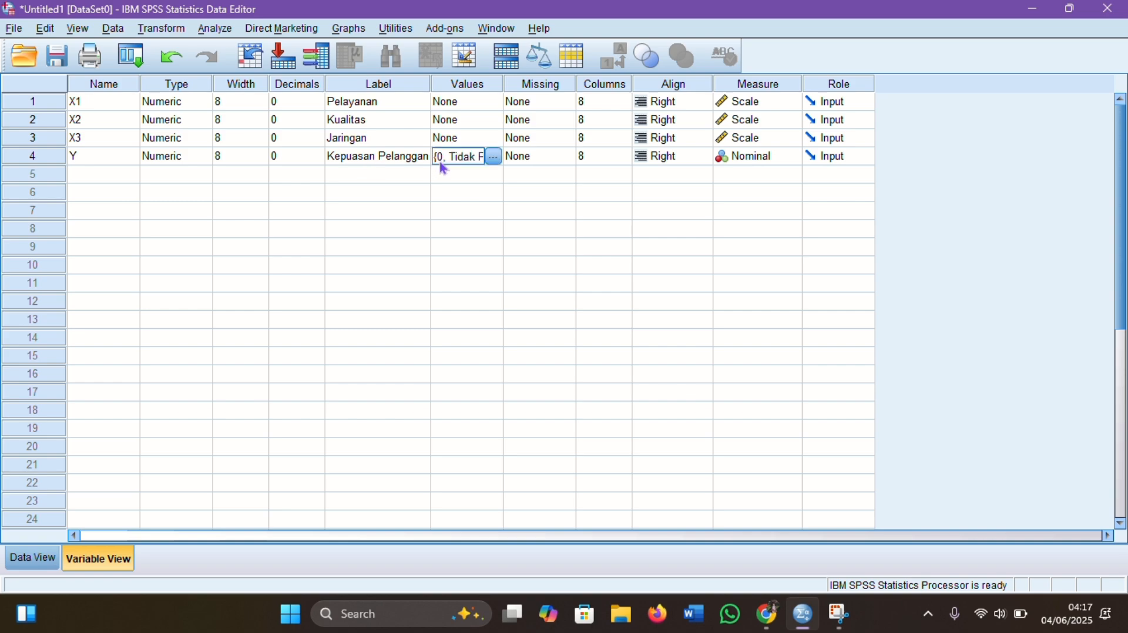
{"action": "left_click", "coordinate": [493, 156]}
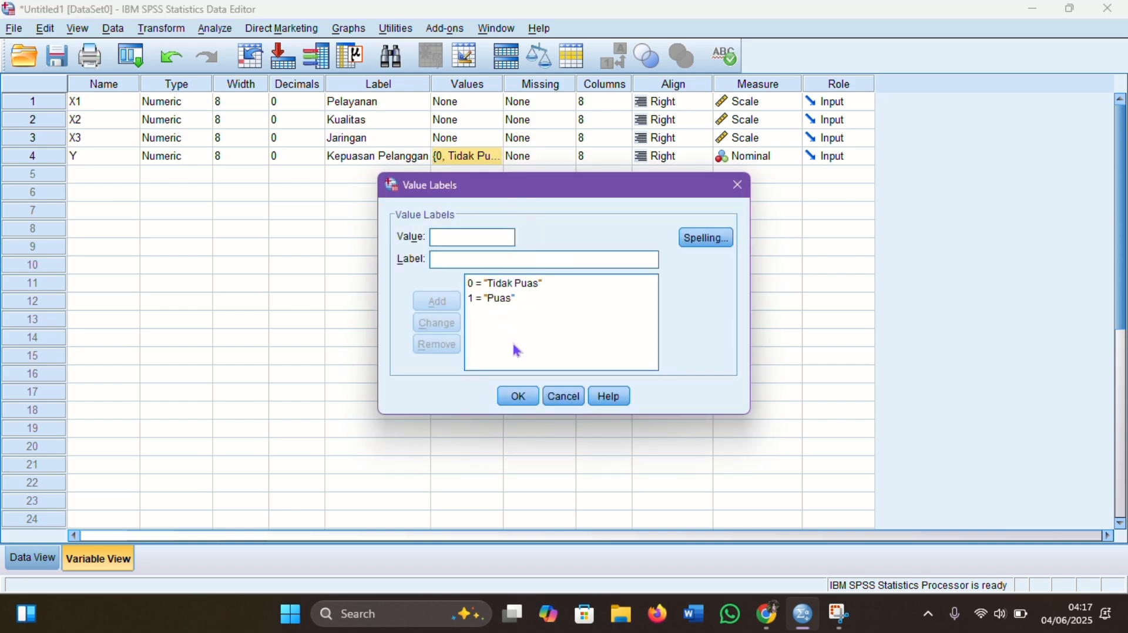
{"action": "left_click", "coordinate": [517, 396]}
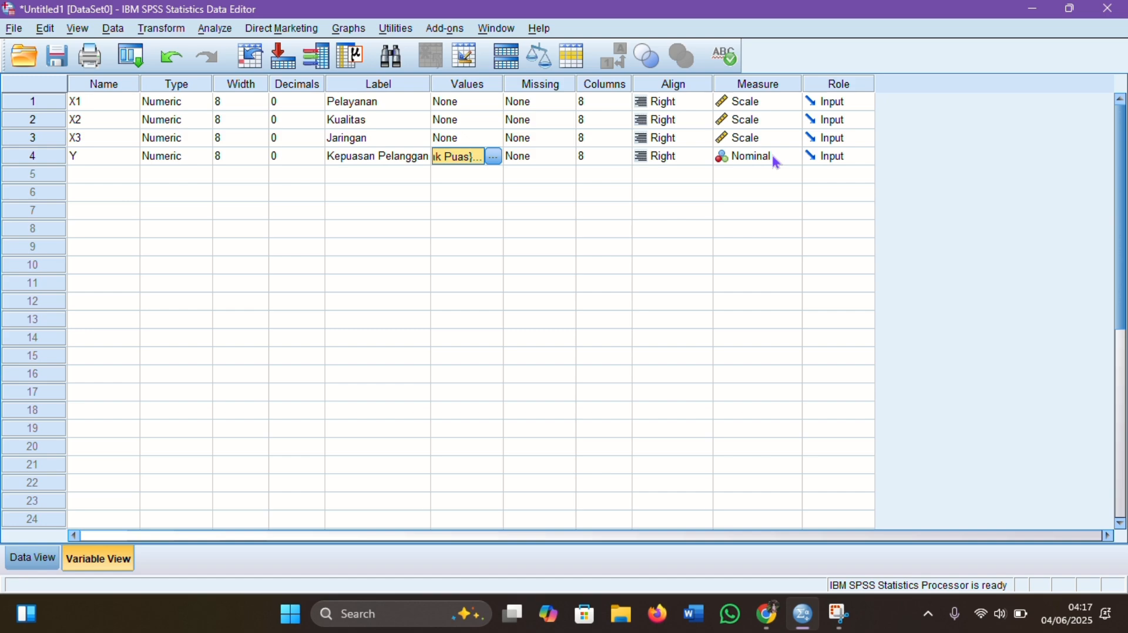
Show the data sheet and look through all case rows for X1, X2, X3 and Y
{"action": "left_click", "coordinate": [28, 560]}
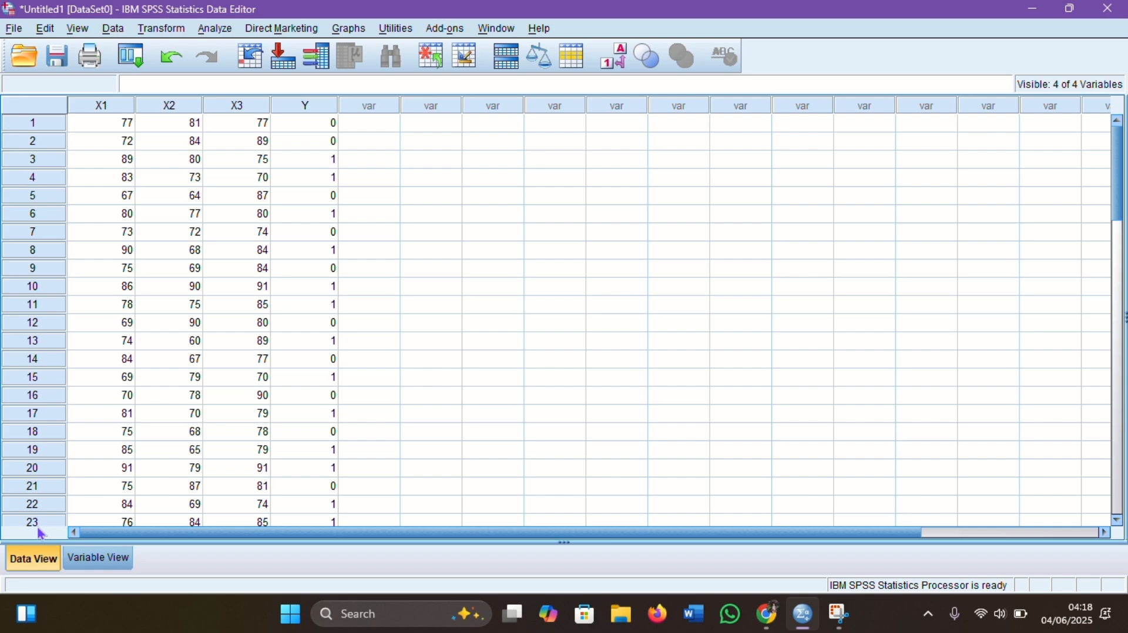
{"action": "scroll", "coordinate": [162, 402], "scroll_direction": "down", "scroll_amount": 16}
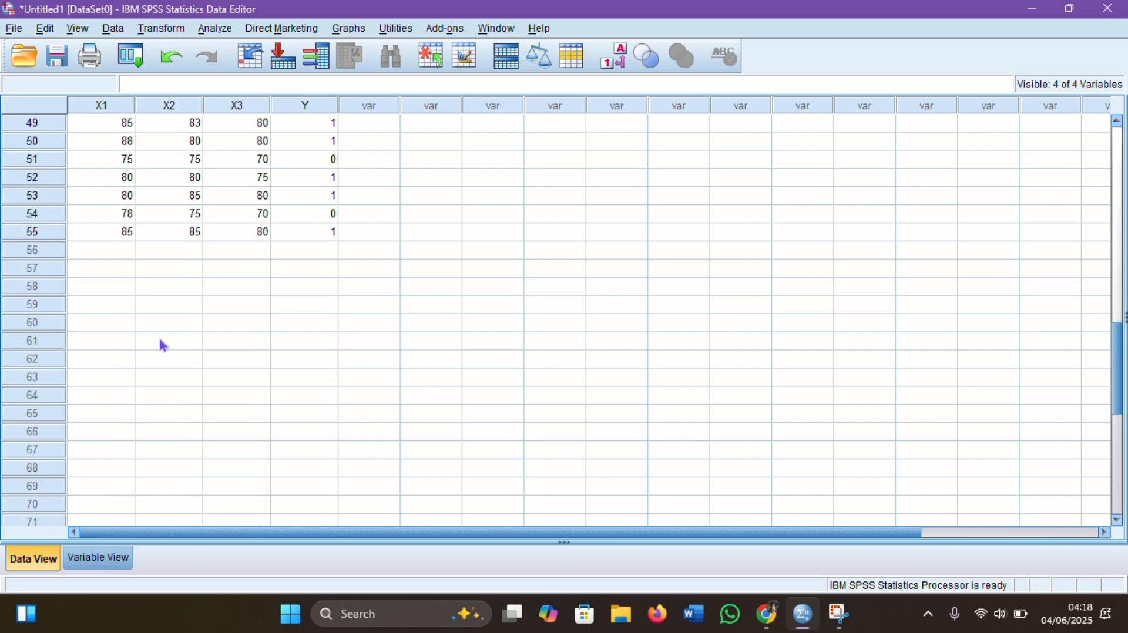
{"action": "scroll", "coordinate": [171, 301], "scroll_direction": "up", "scroll_amount": 16}
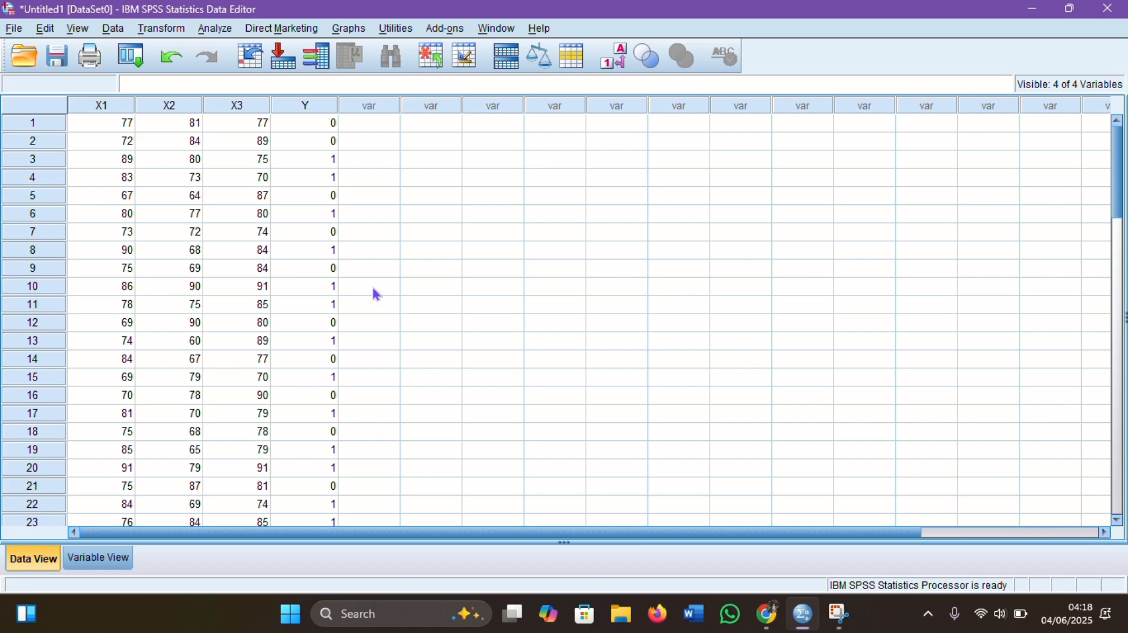
Start a Binary Logistic regression with Kepuasan Pelanggan [Y] as the dependent variable
{"action": "left_click", "coordinate": [215, 35]}
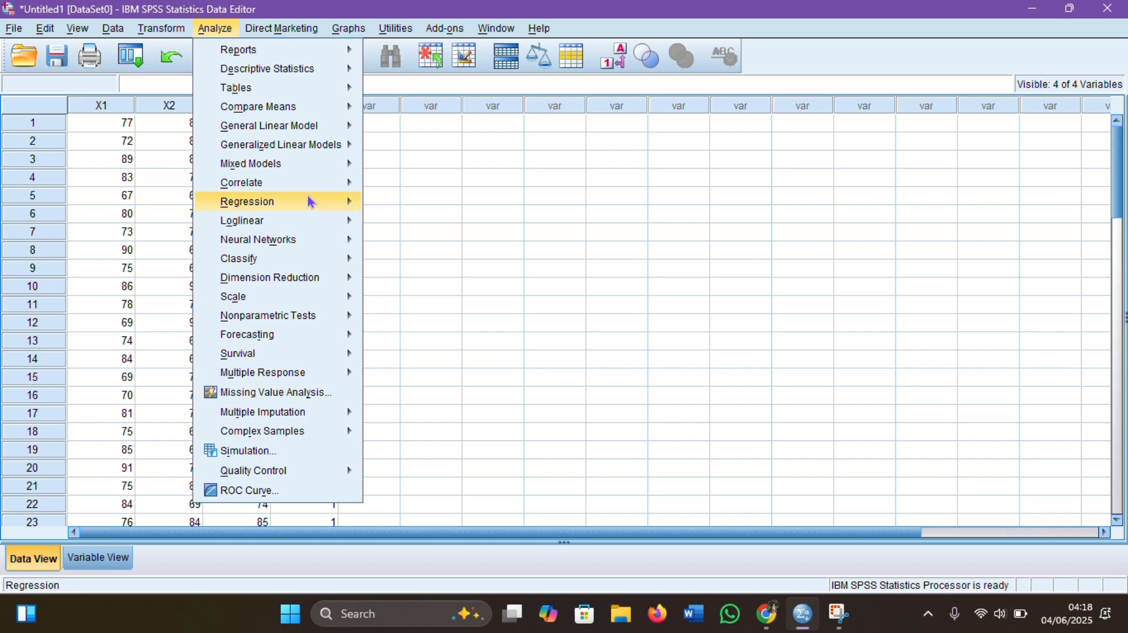
{"action": "mouse_move", "coordinate": [323, 212]}
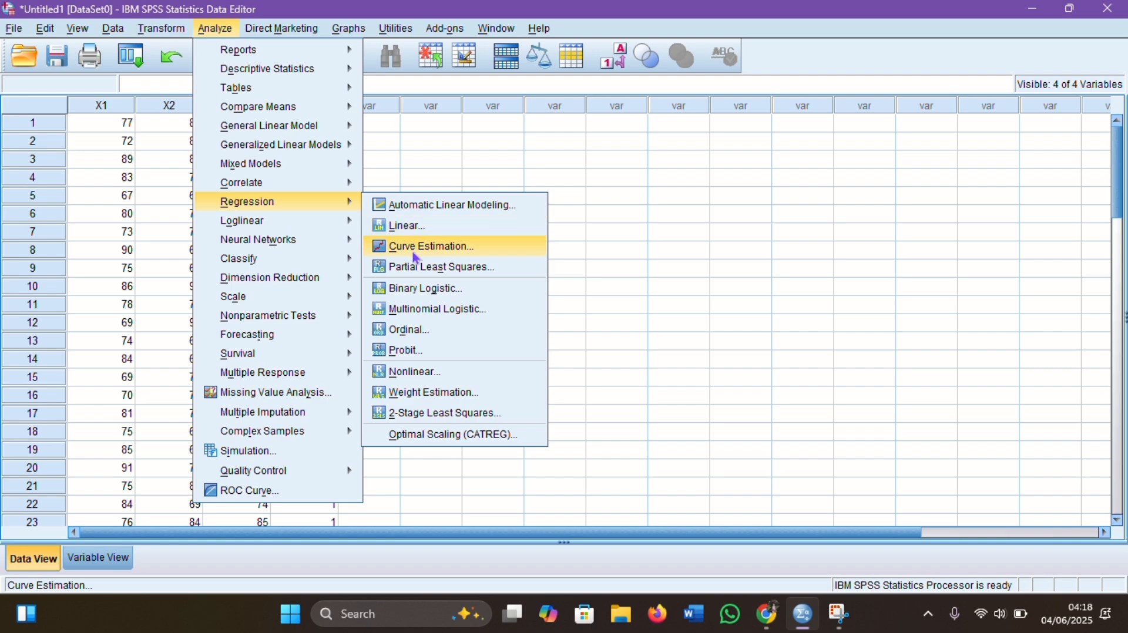
{"action": "left_click", "coordinate": [427, 288]}
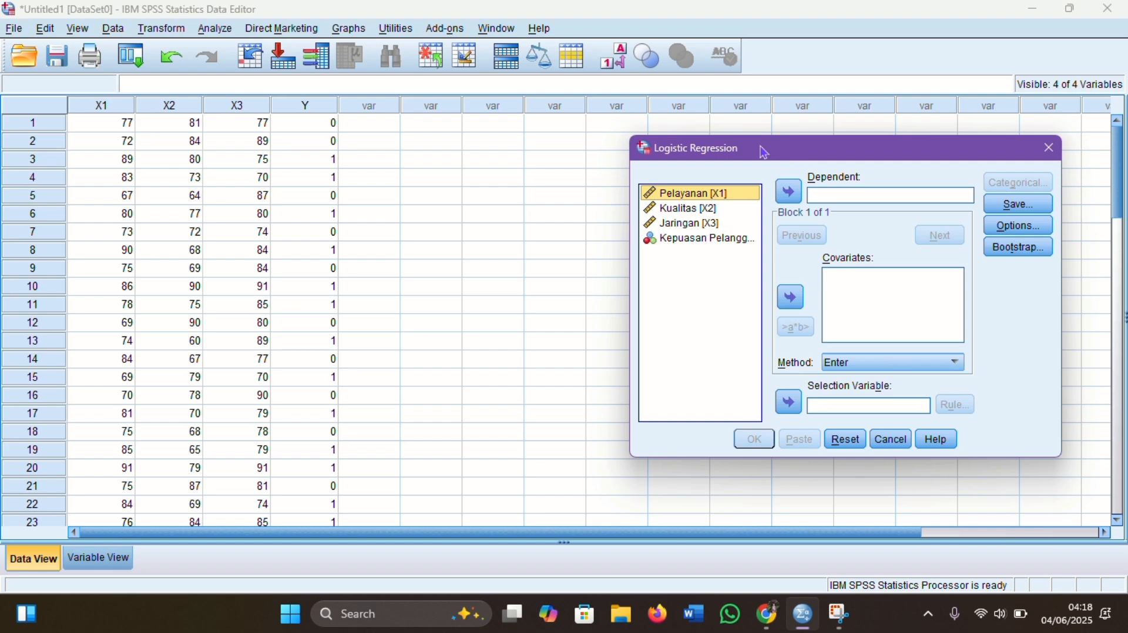
{"action": "left_click_drag", "start_coordinate": [765, 153], "coordinate": [587, 142]}
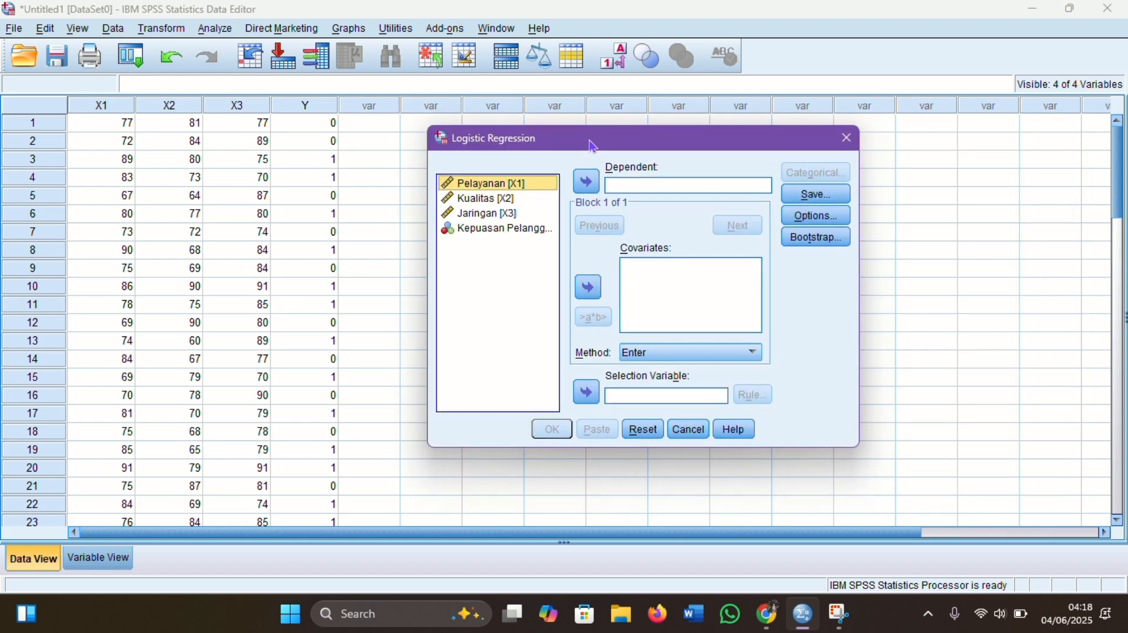
{"action": "left_click", "coordinate": [546, 233]}
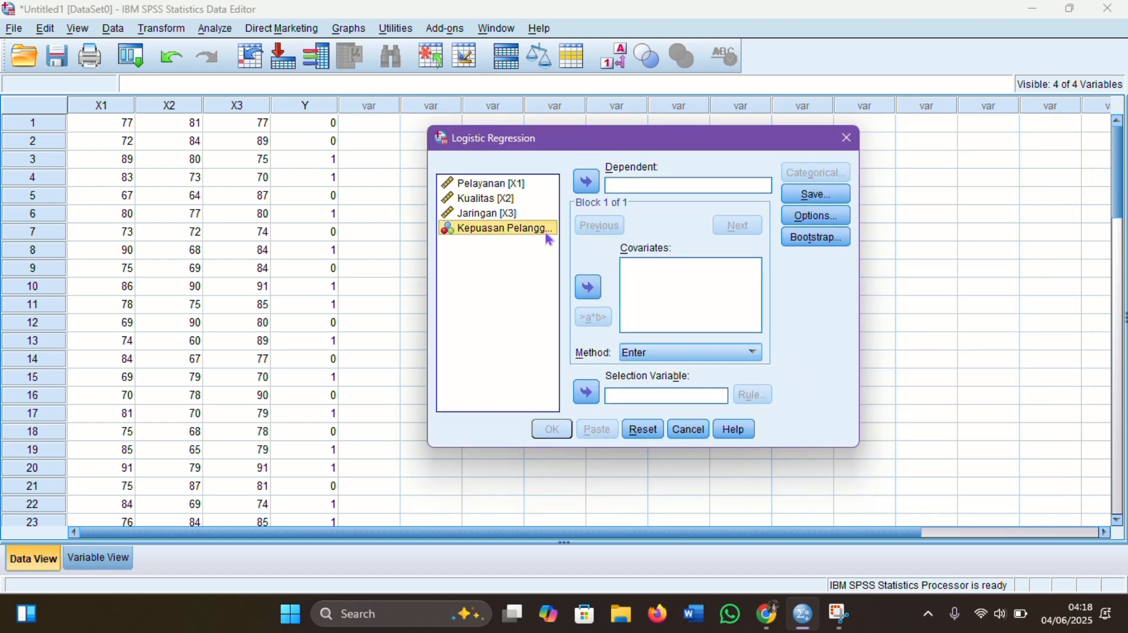
{"action": "left_click", "coordinate": [592, 190]}
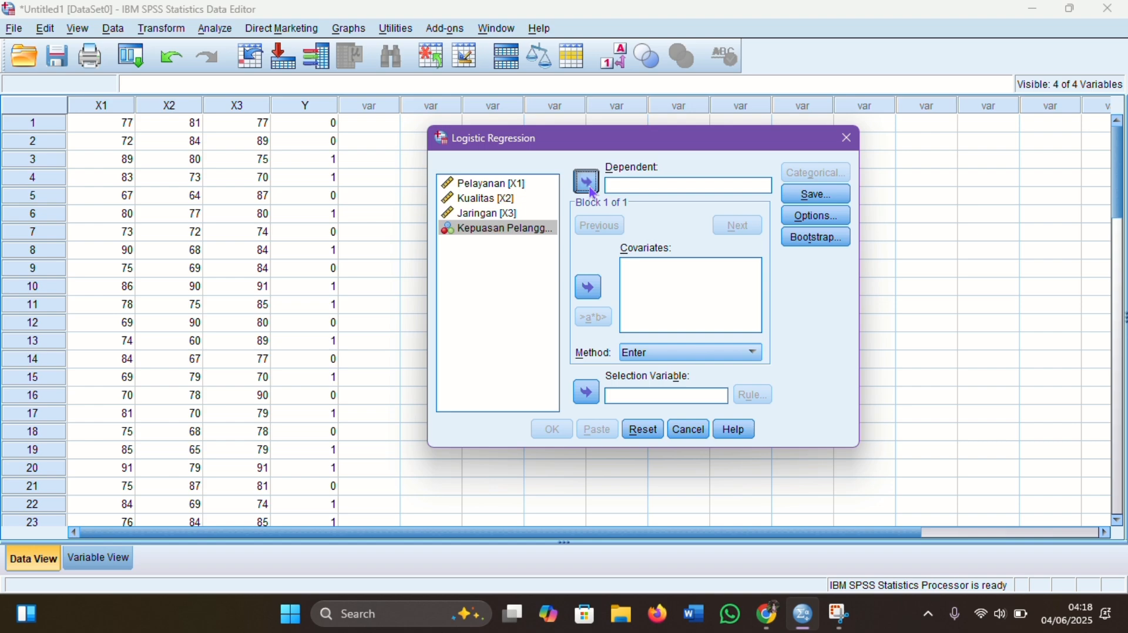
Add Pelayanan [X1], Kualitas [X2] and Jaringan [X3] as covariates of the logistic regression
{"action": "left_click", "coordinate": [516, 184]}
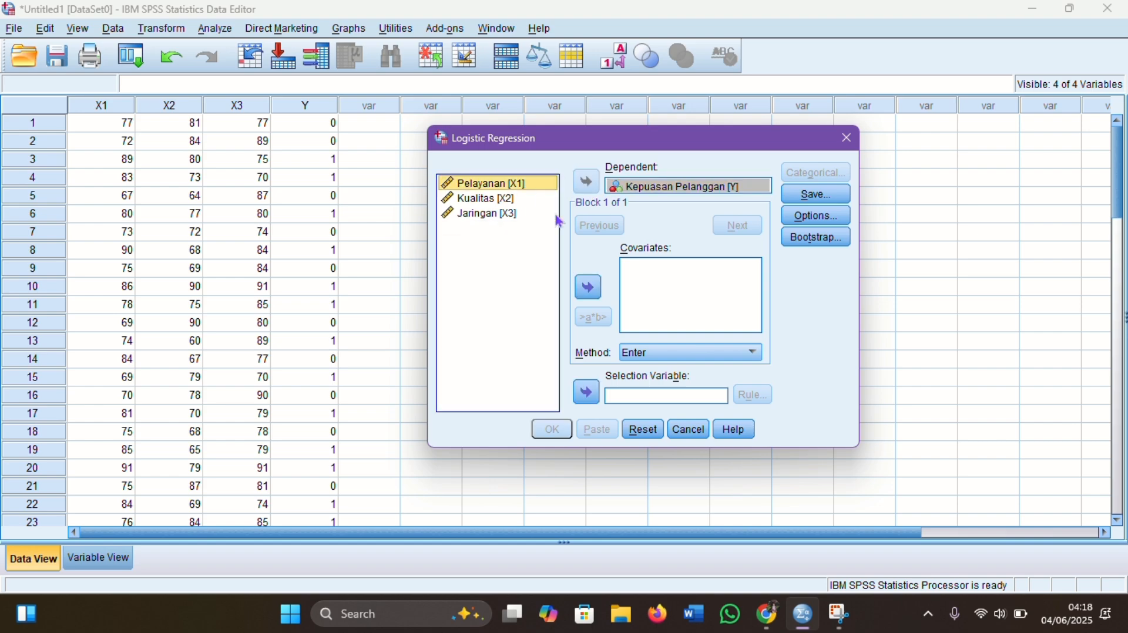
{"action": "left_click", "coordinate": [589, 288]}
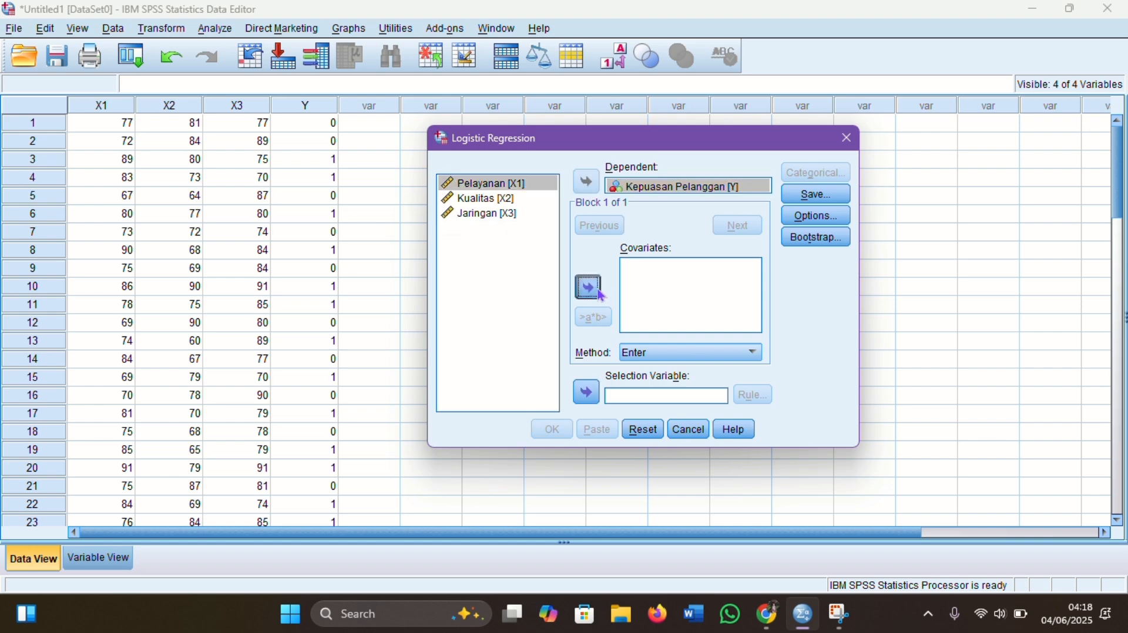
{"action": "left_click", "coordinate": [502, 200]}
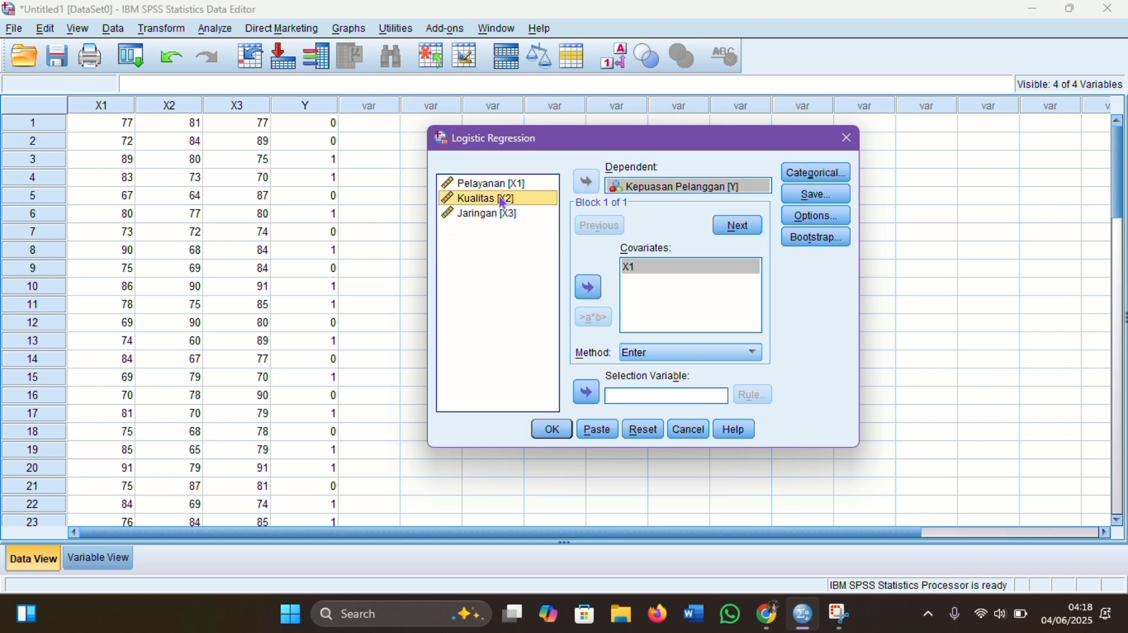
{"action": "left_click", "coordinate": [591, 296]}
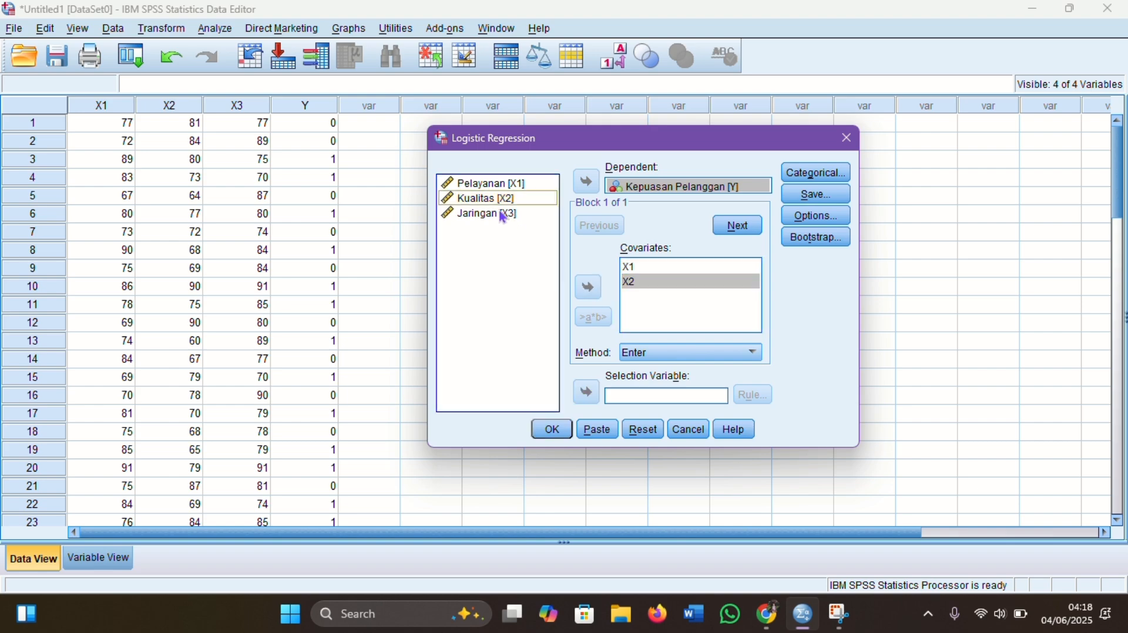
{"action": "left_click", "coordinate": [504, 216]}
{"action": "left_click", "coordinate": [580, 288]}
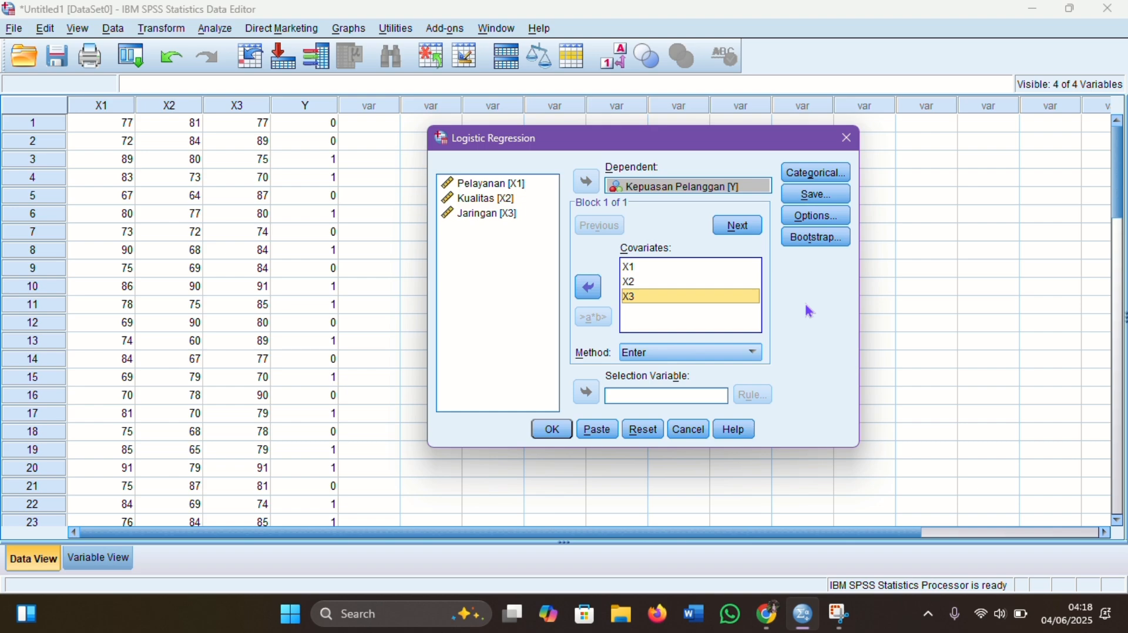
Enable Hosmer-Lemeshow goodness-of-fit and Iteration history for the logistic regression, and run the analysis
{"action": "left_click", "coordinate": [816, 216]}
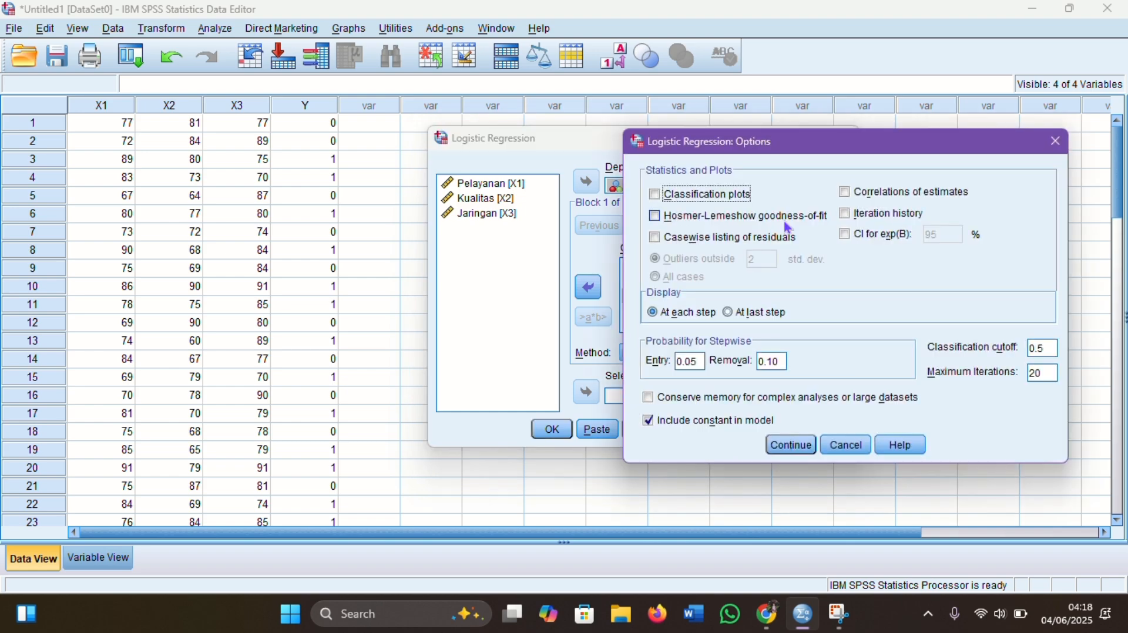
{"action": "left_click", "coordinate": [659, 217]}
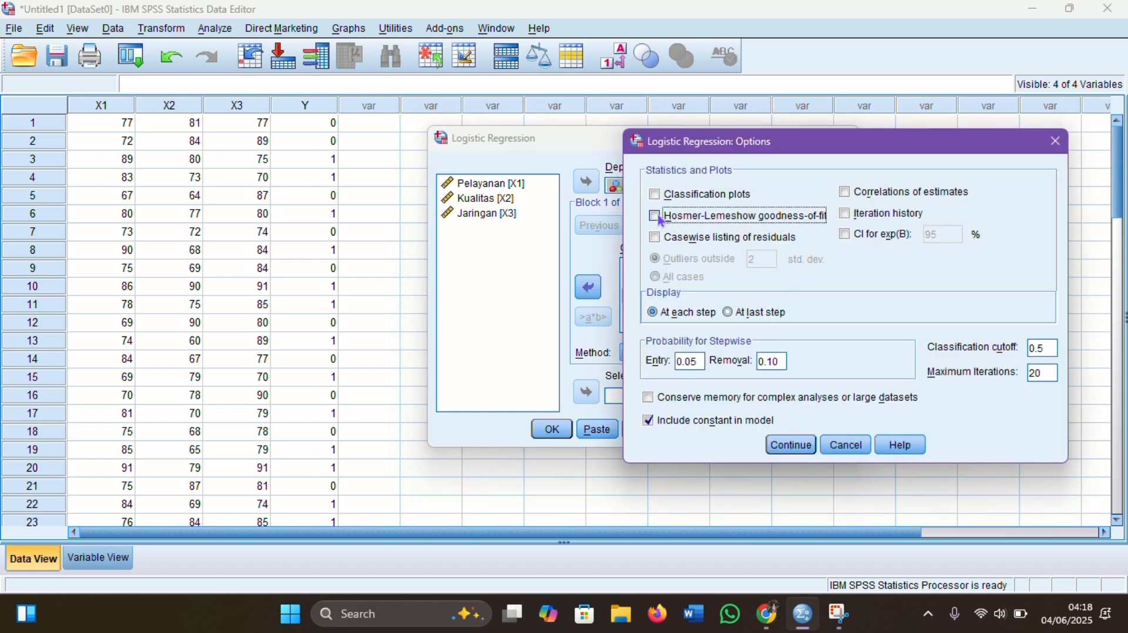
{"action": "left_click", "coordinate": [662, 221]}
{"action": "left_click", "coordinate": [847, 216]}
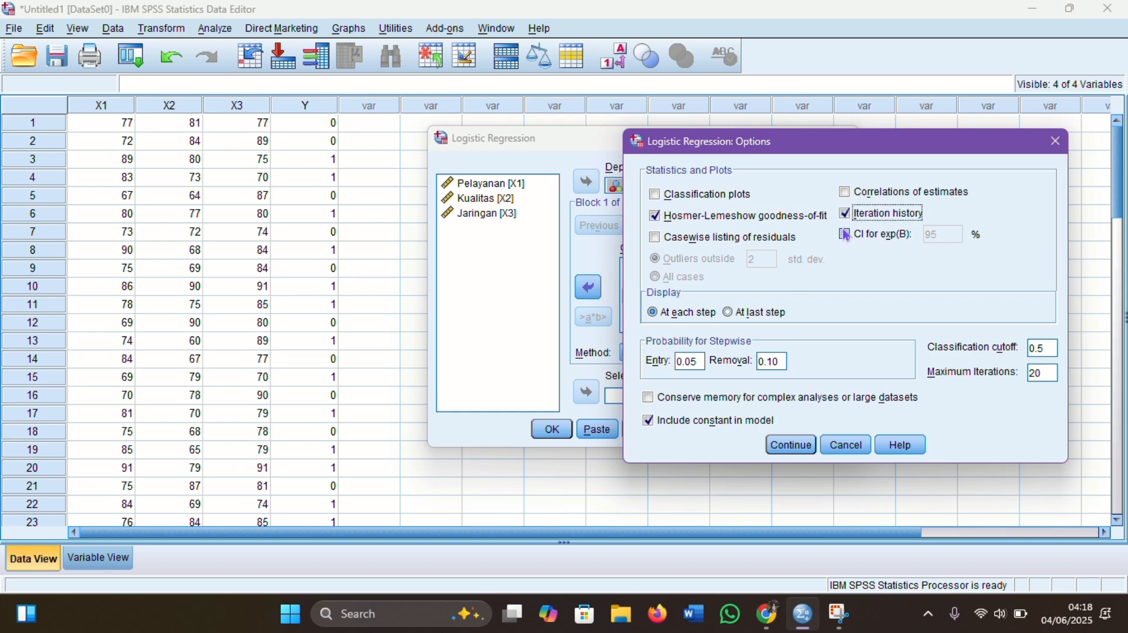
{"action": "left_click", "coordinate": [801, 450]}
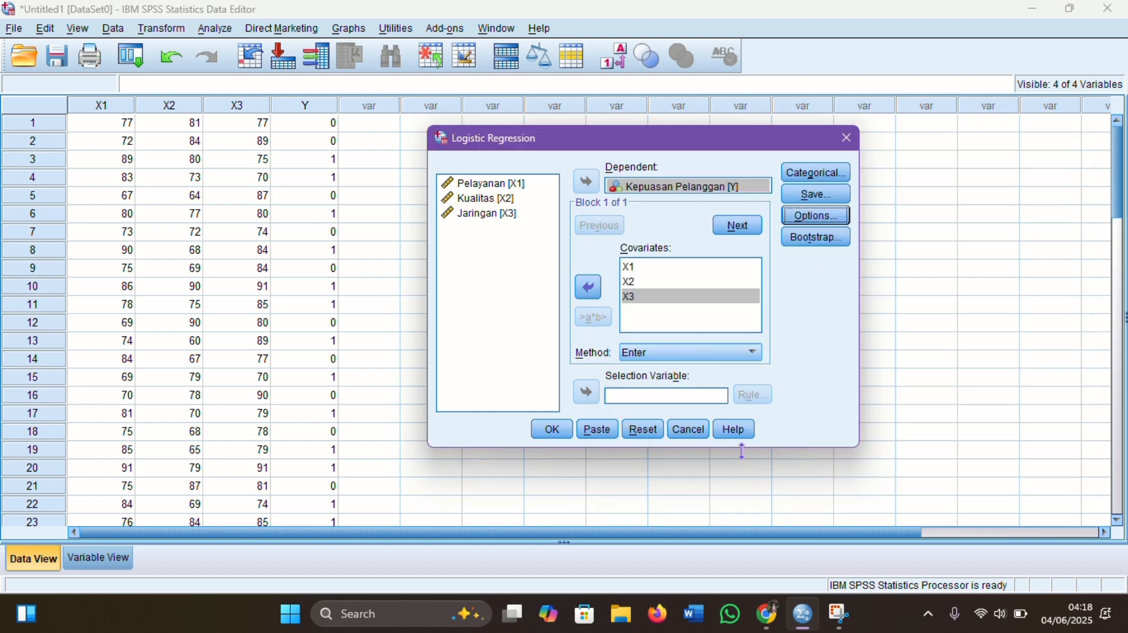
{"action": "left_click", "coordinate": [552, 430]}
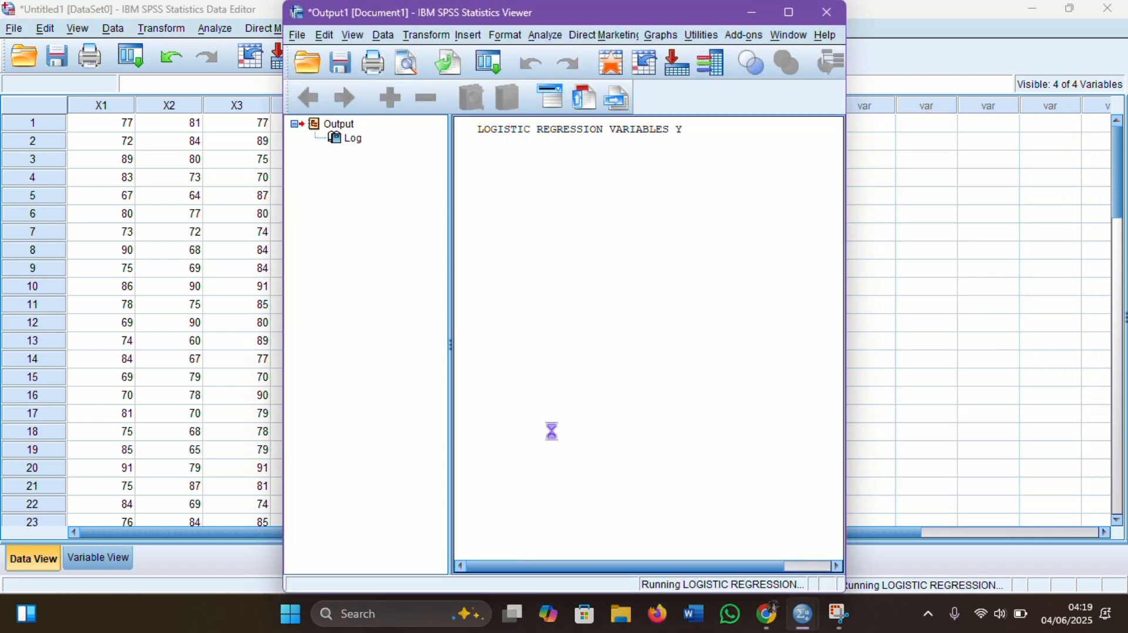
Maximize the output window and examine the regression tables from Case Processing Summary through Variables in the Equation
{"action": "left_click", "coordinate": [788, 11]}
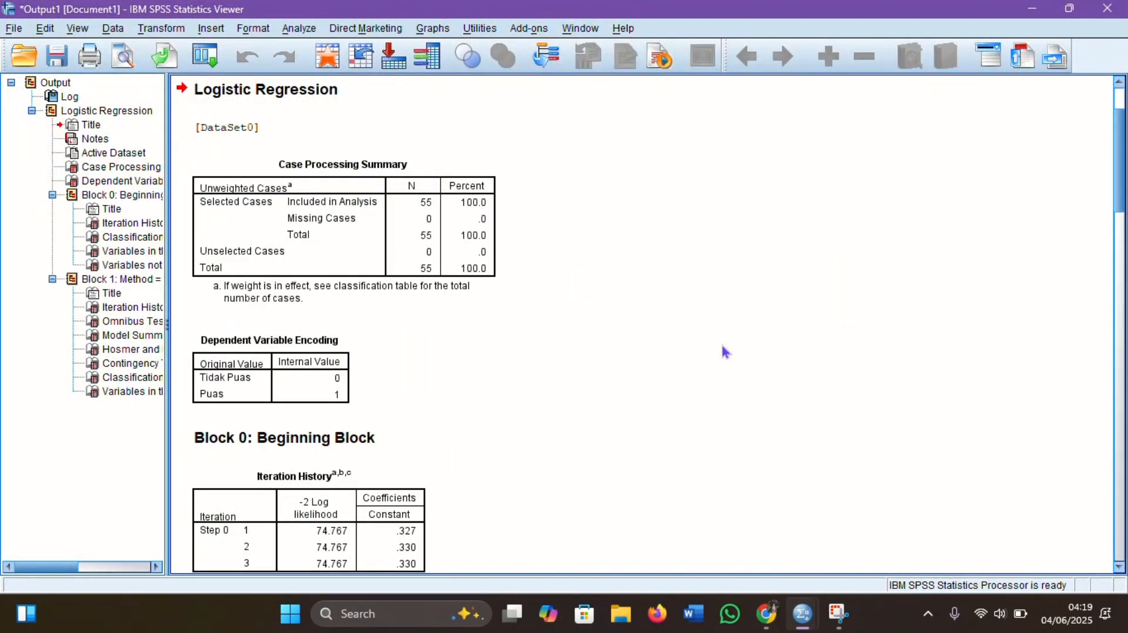
{"action": "scroll", "coordinate": [725, 351], "scroll_direction": "down", "scroll_amount": 3}
{"action": "scroll", "coordinate": [724, 351], "scroll_direction": "down", "scroll_amount": 1}
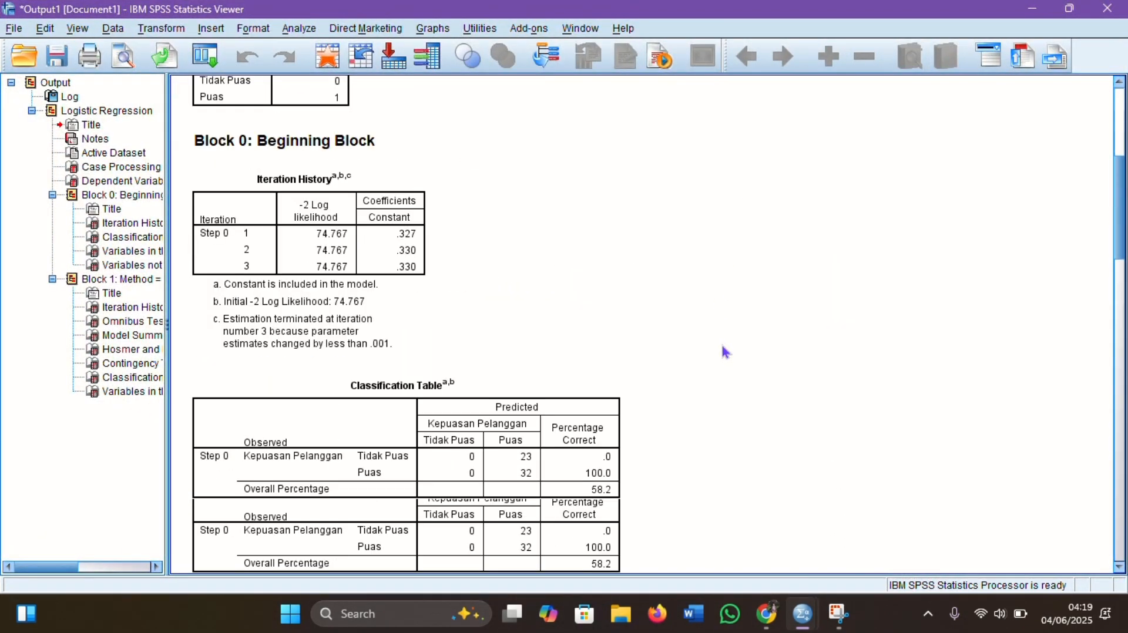
{"action": "scroll", "coordinate": [725, 352], "scroll_direction": "down", "scroll_amount": 9}
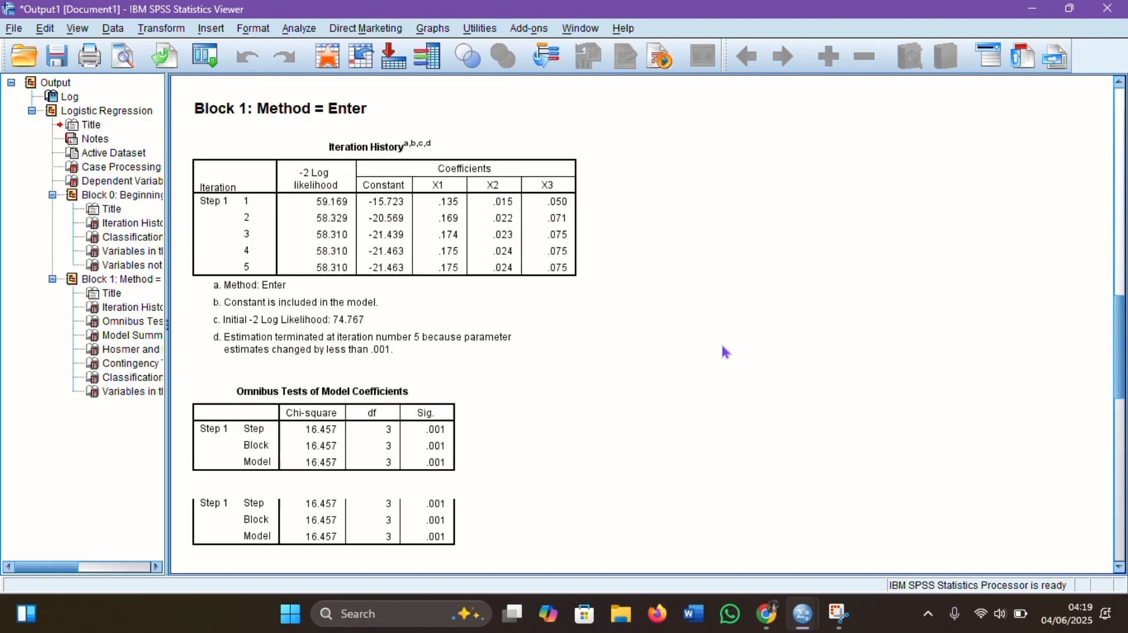
{"action": "scroll", "coordinate": [724, 350], "scroll_direction": "down", "scroll_amount": 5}
{"action": "scroll", "coordinate": [725, 352], "scroll_direction": "down", "scroll_amount": 2}
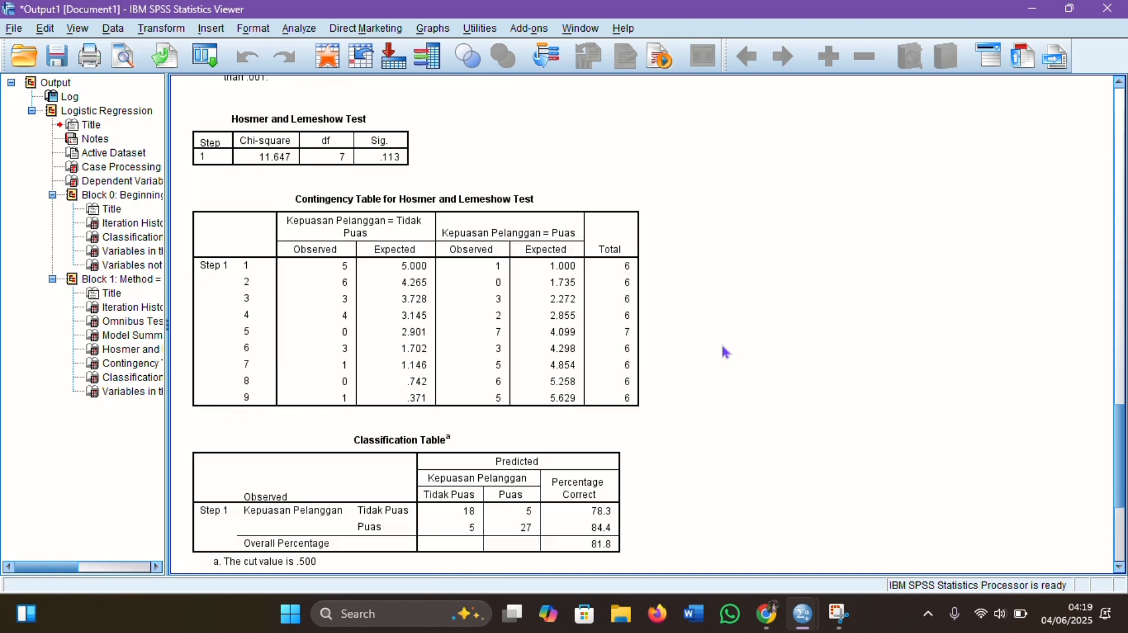
{"action": "scroll", "coordinate": [726, 353], "scroll_direction": "down", "scroll_amount": 3}
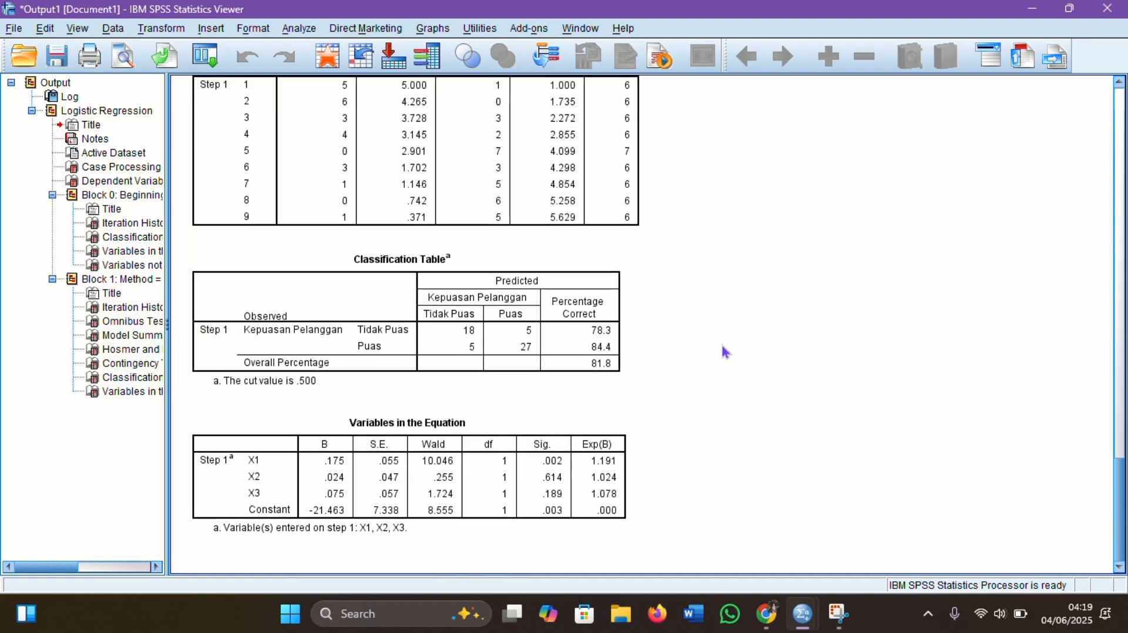
{"action": "scroll", "coordinate": [722, 346], "scroll_direction": "up", "scroll_amount": 20}
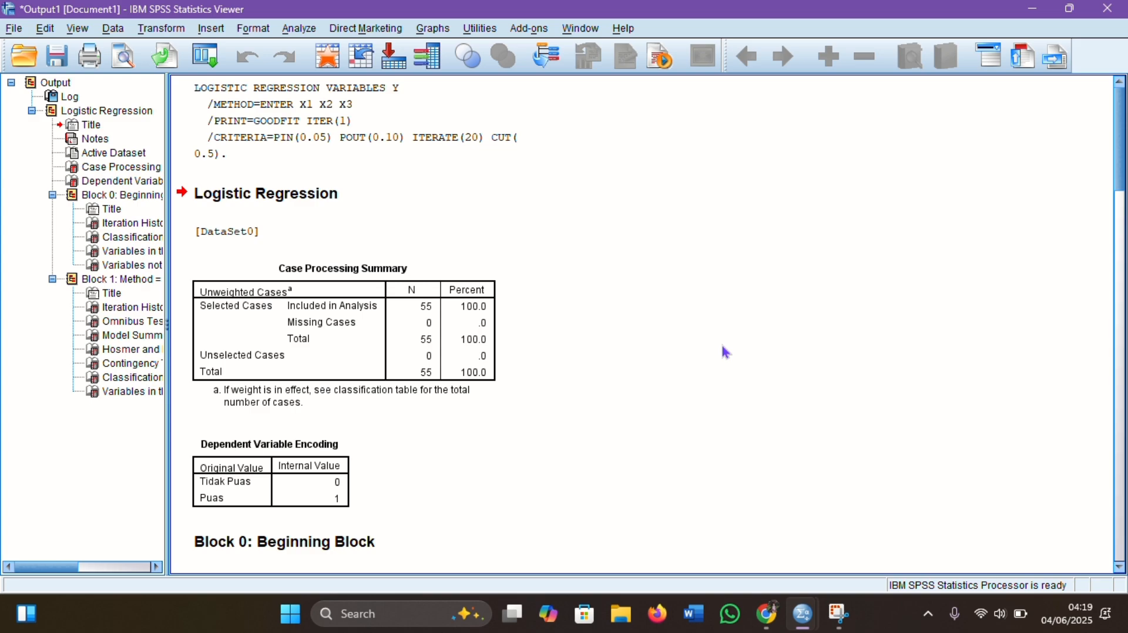
Switch to the PERTEMUAN 5_ANALISIS REGRESI LOGISTIK PDF in Chrome and read the research hypotheses and Case Processing Summary
{"action": "left_click", "coordinate": [766, 614]}
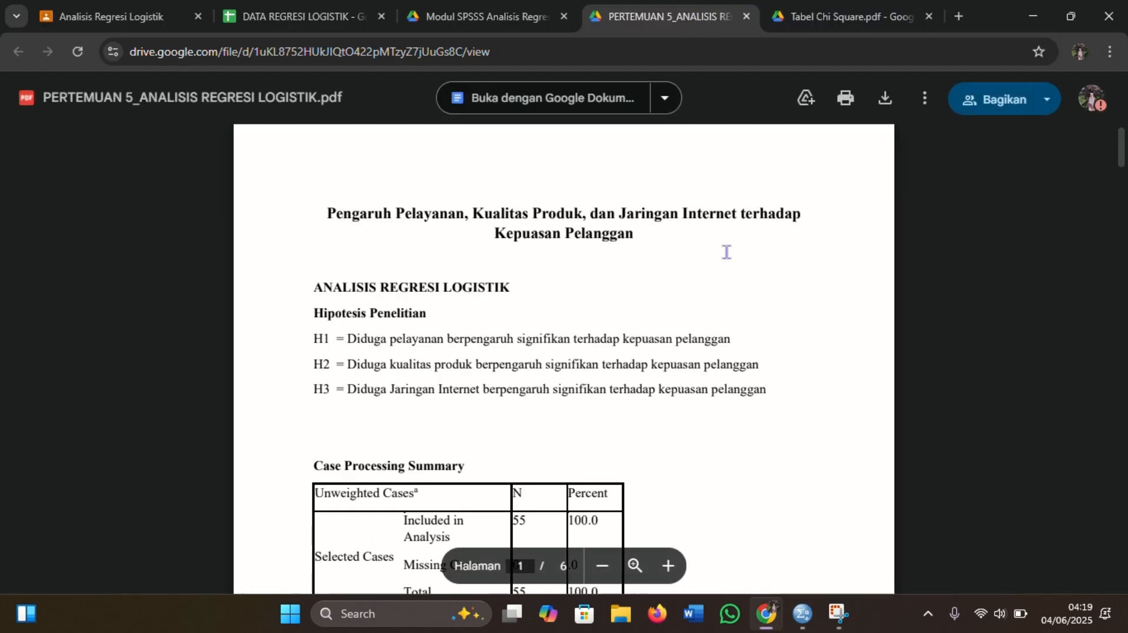
{"action": "scroll", "coordinate": [726, 252], "scroll_direction": "down", "scroll_amount": 1}
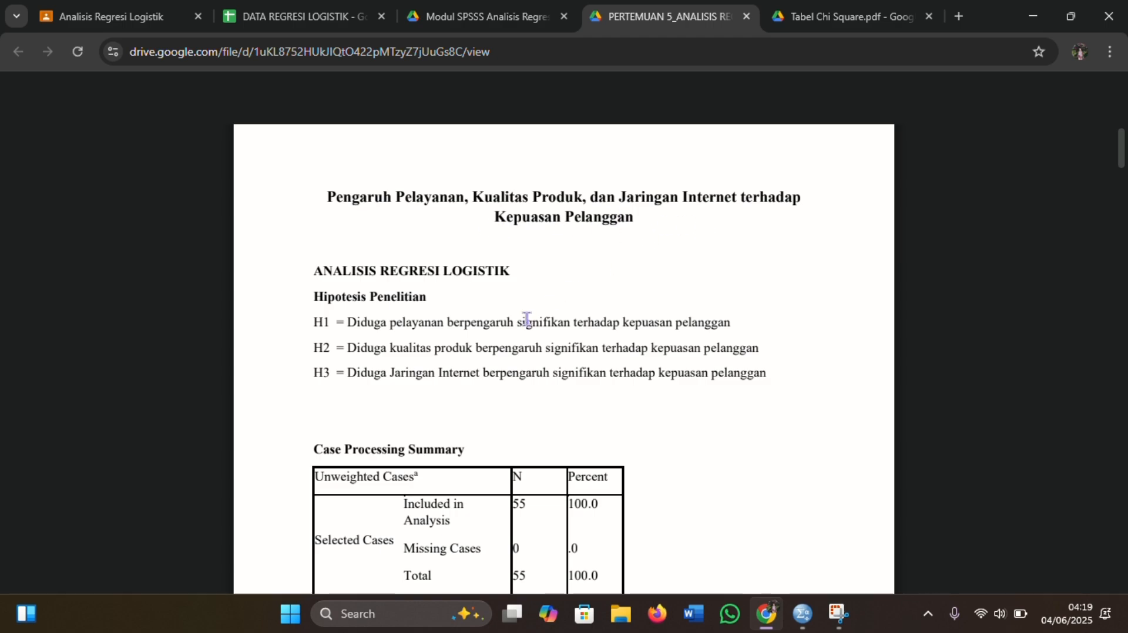
{"action": "scroll", "coordinate": [286, 351], "scroll_direction": "down", "scroll_amount": 1}
{"action": "scroll", "coordinate": [286, 350], "scroll_direction": "down", "scroll_amount": 1}
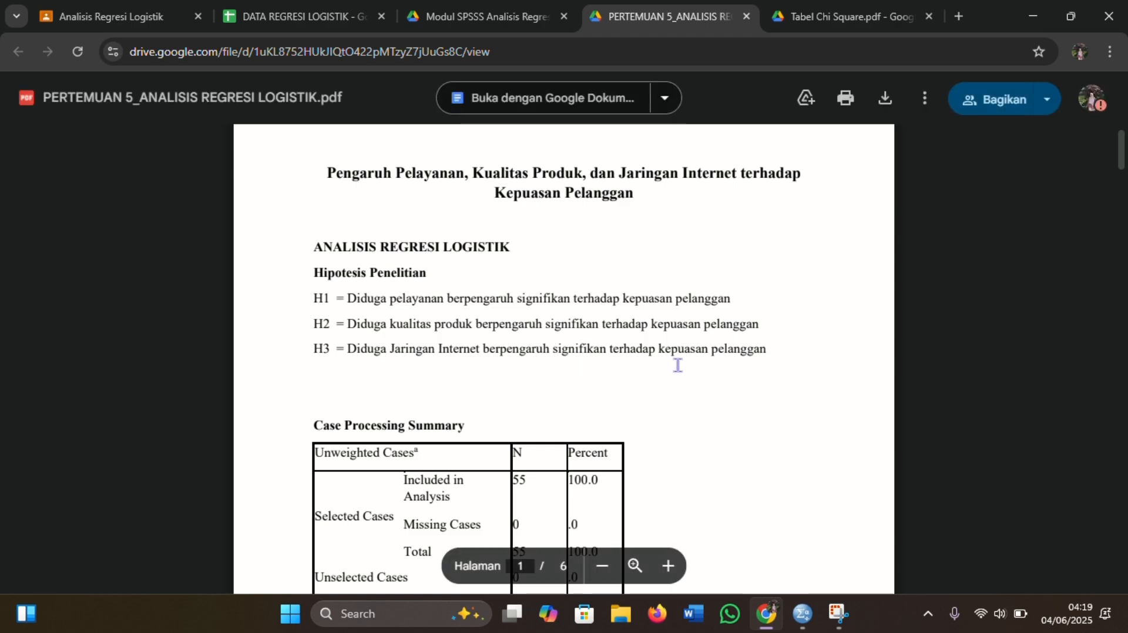
{"action": "scroll", "coordinate": [726, 405], "scroll_direction": "down", "scroll_amount": 1}
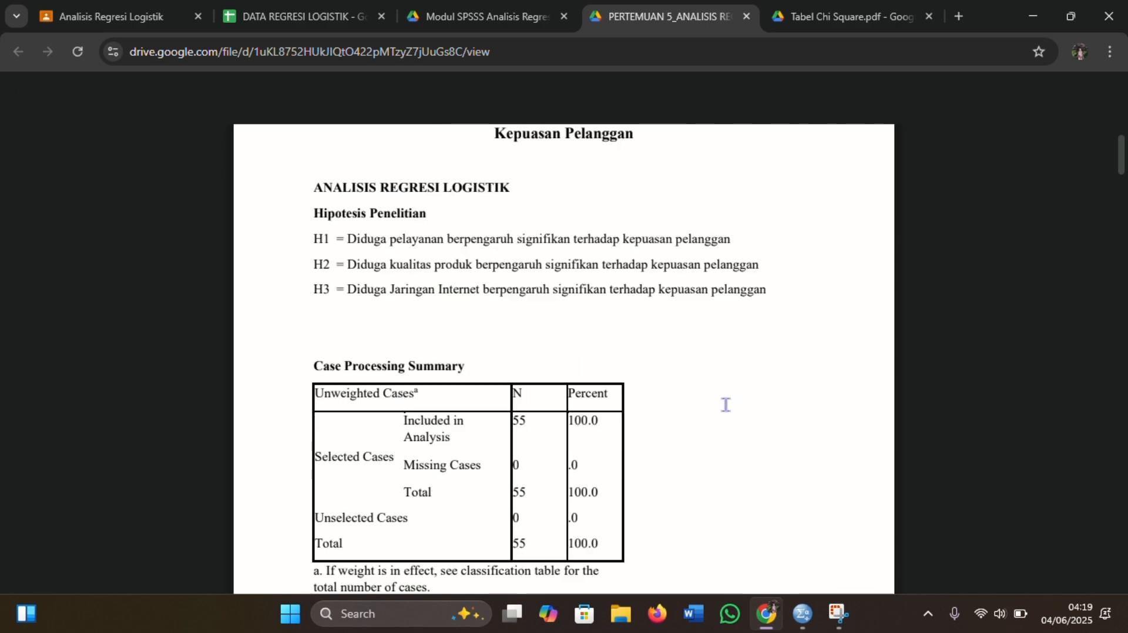
Read the interpretation of the Case Processing Summary and the Dependent Variable Encoding table with its interpretation in the PDF
{"action": "scroll", "coordinate": [726, 404], "scroll_direction": "down", "scroll_amount": 1}
{"action": "scroll", "coordinate": [725, 404], "scroll_direction": "down", "scroll_amount": 1}
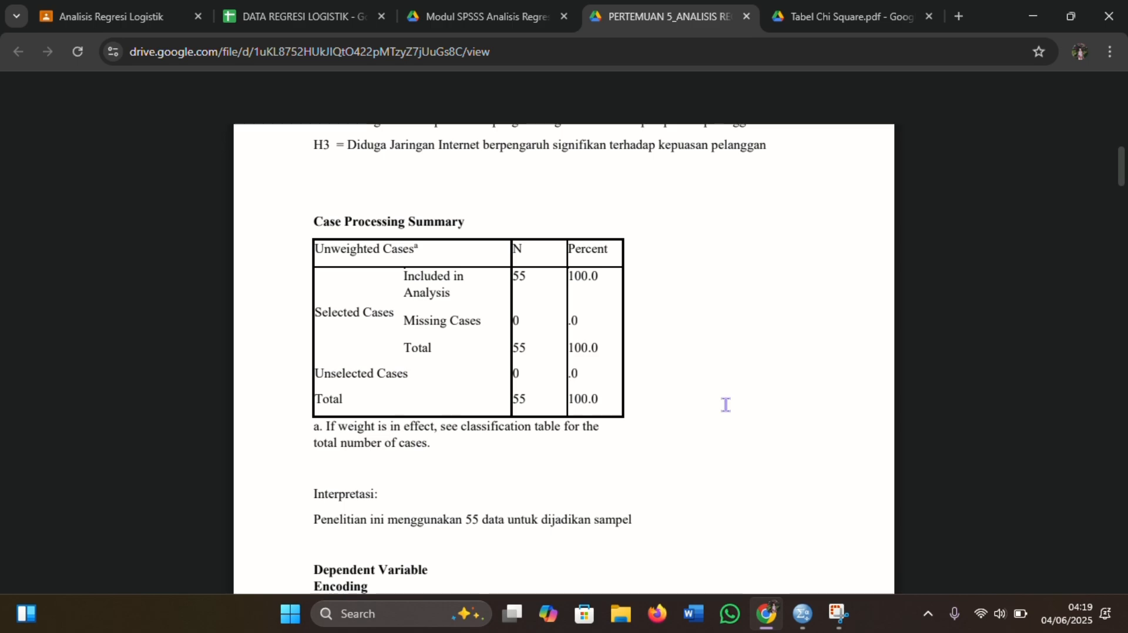
{"action": "scroll", "coordinate": [726, 404], "scroll_direction": "down", "scroll_amount": 1}
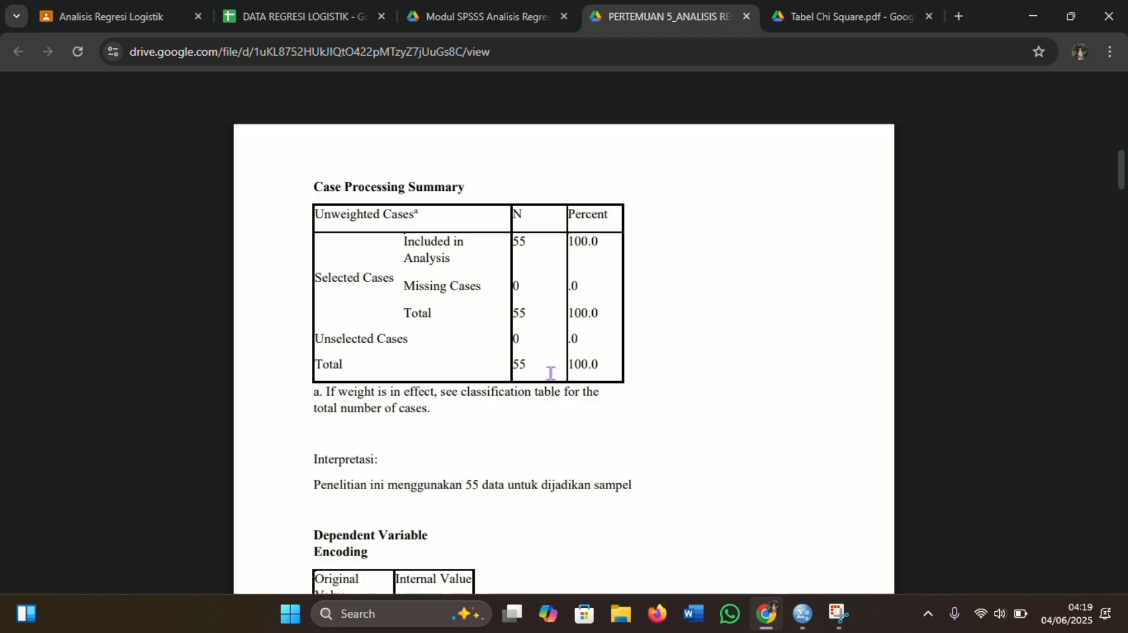
{"action": "scroll", "coordinate": [558, 388], "scroll_direction": "down", "scroll_amount": 3}
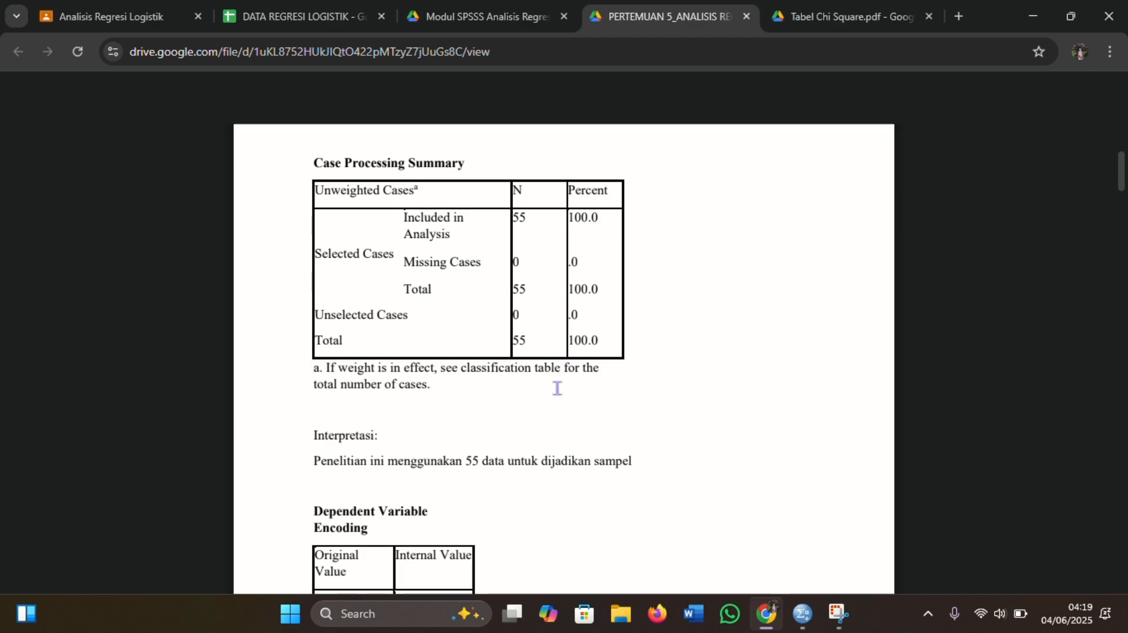
{"action": "scroll", "coordinate": [557, 389], "scroll_direction": "down", "scroll_amount": 3}
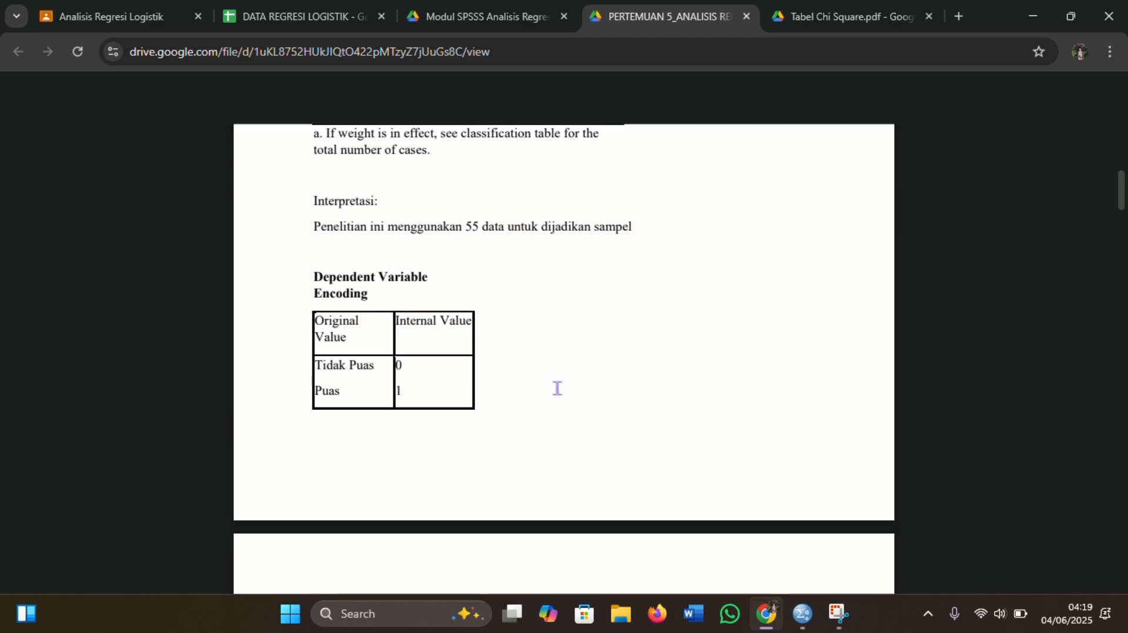
{"action": "scroll", "coordinate": [558, 388], "scroll_direction": "down", "scroll_amount": 2}
{"action": "scroll", "coordinate": [558, 388], "scroll_direction": "down", "scroll_amount": 1}
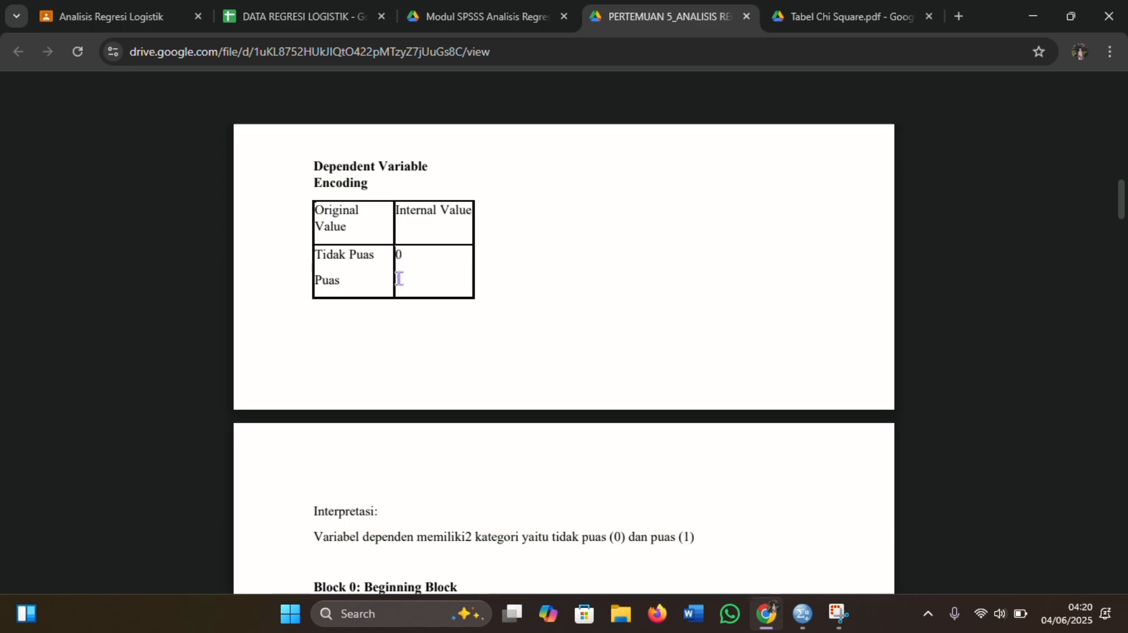
{"action": "scroll", "coordinate": [435, 370], "scroll_direction": "down", "scroll_amount": 3}
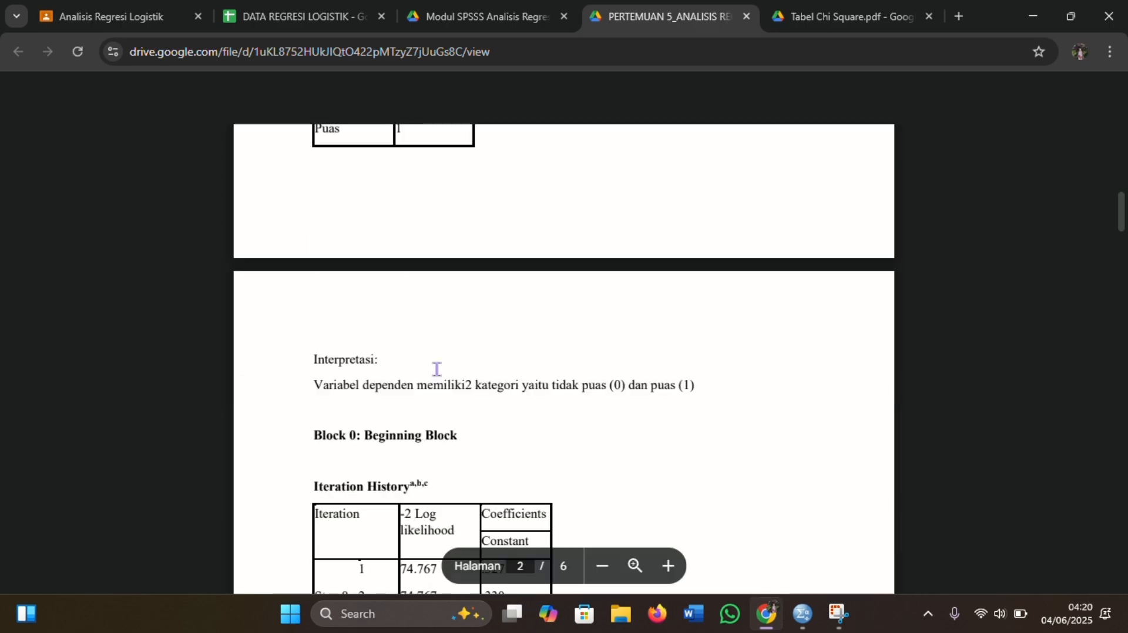
Examine the Block 0 Iteration History table and the criteria comparing -2 Log Likelihood with the Chi Square table value
{"action": "scroll", "coordinate": [436, 369], "scroll_direction": "down", "scroll_amount": 3}
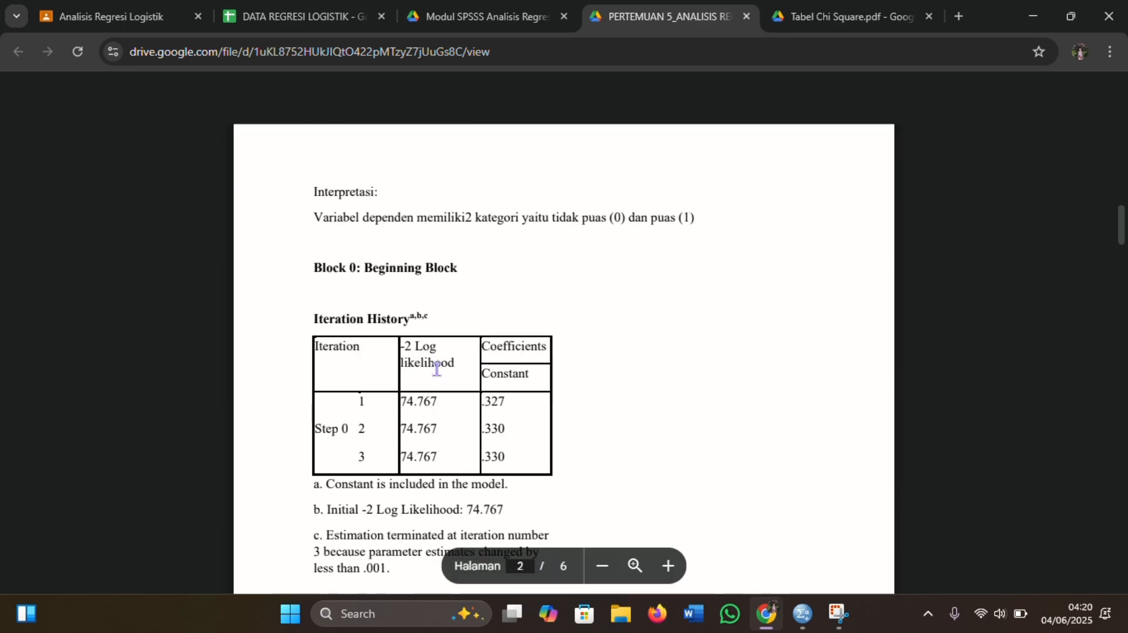
{"action": "scroll", "coordinate": [437, 369], "scroll_direction": "down", "scroll_amount": 3}
{"action": "scroll", "coordinate": [436, 369], "scroll_direction": "down", "scroll_amount": 1}
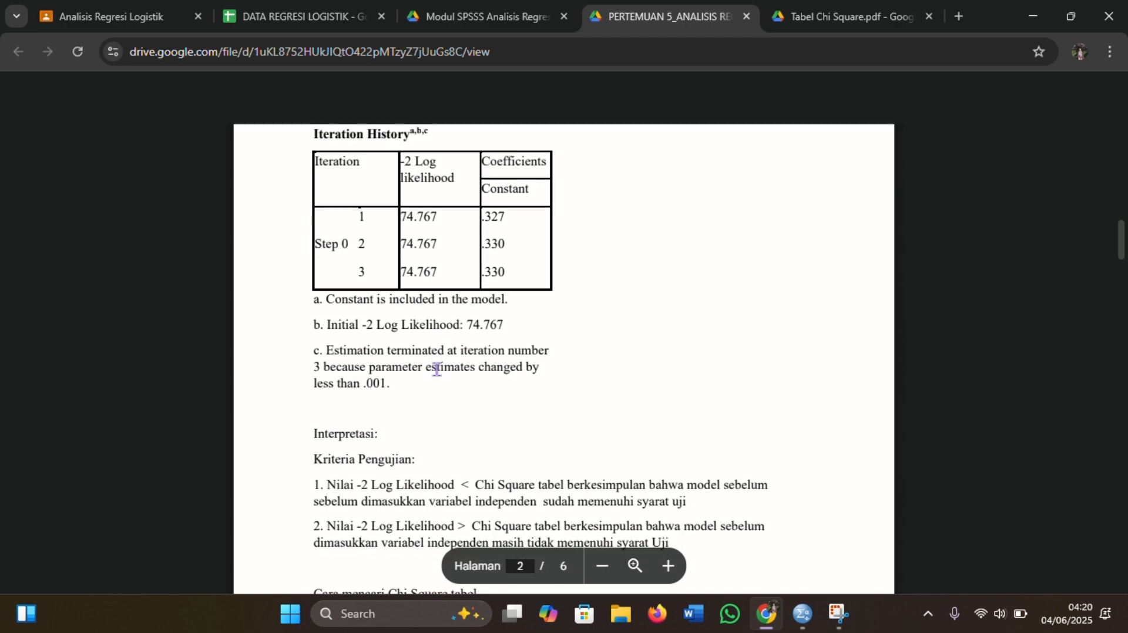
{"action": "scroll", "coordinate": [436, 369], "scroll_direction": "down", "scroll_amount": 1}
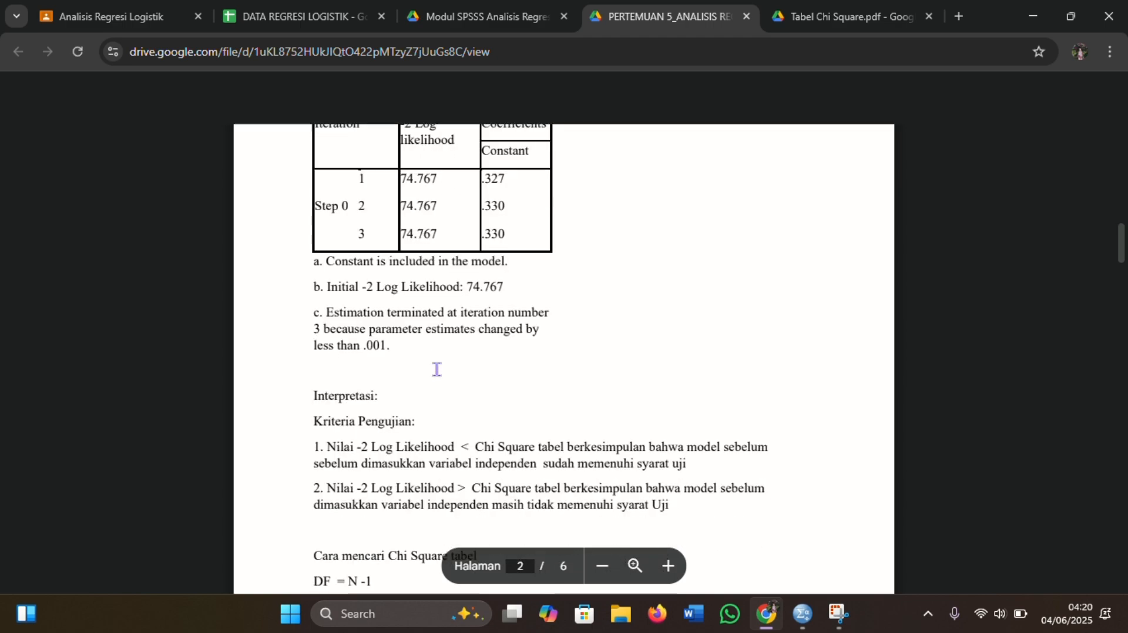
{"action": "scroll", "coordinate": [437, 369], "scroll_direction": "up", "scroll_amount": 1}
{"action": "scroll", "coordinate": [436, 368], "scroll_direction": "up", "scroll_amount": 1}
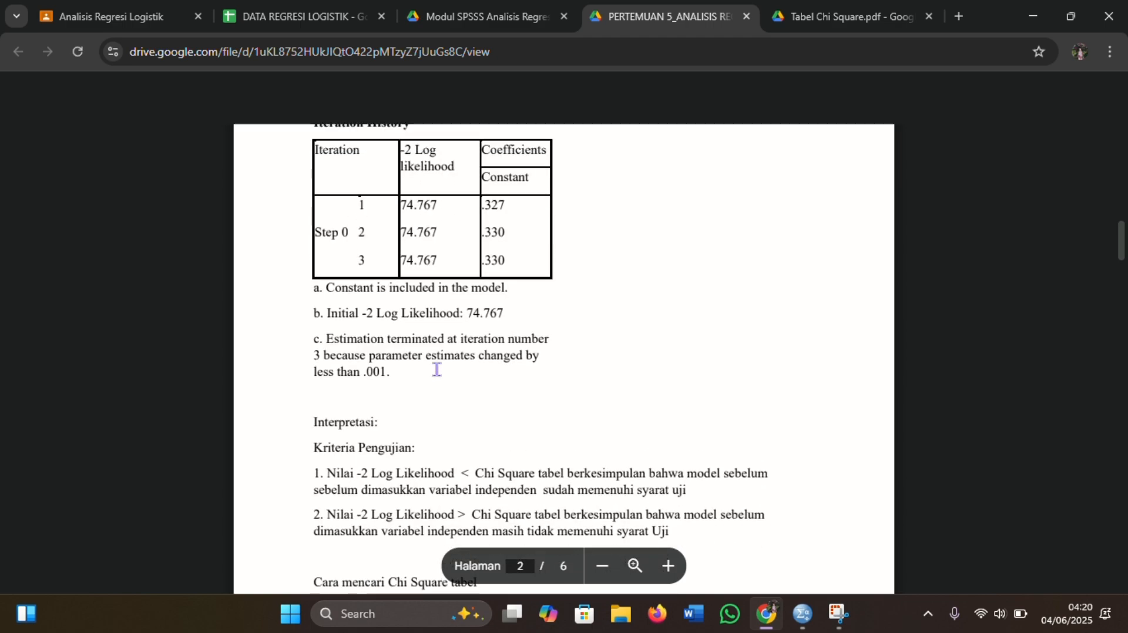